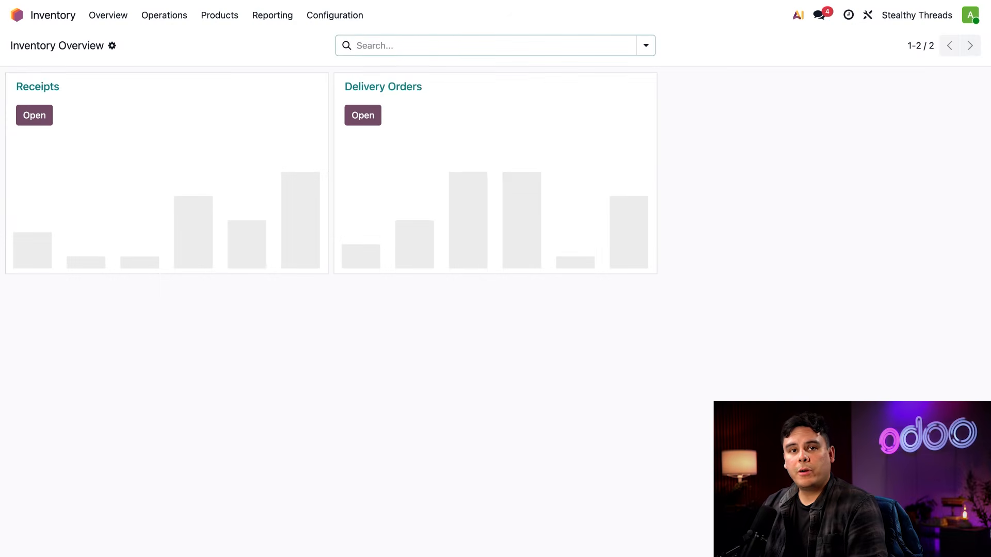
Open the Units & Packagings list from the Inventory settings and examine the yd unit's definition
click(335, 15)
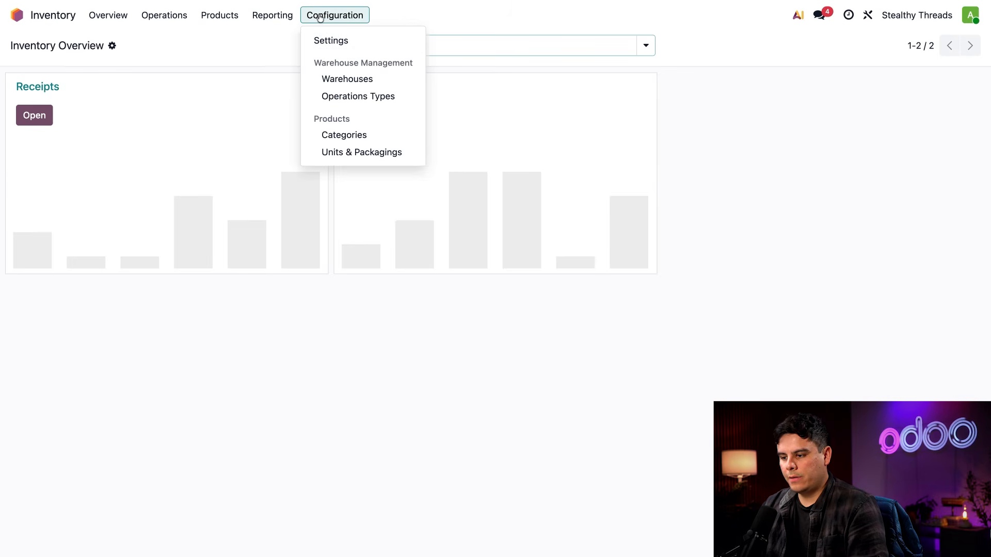
click(340, 40)
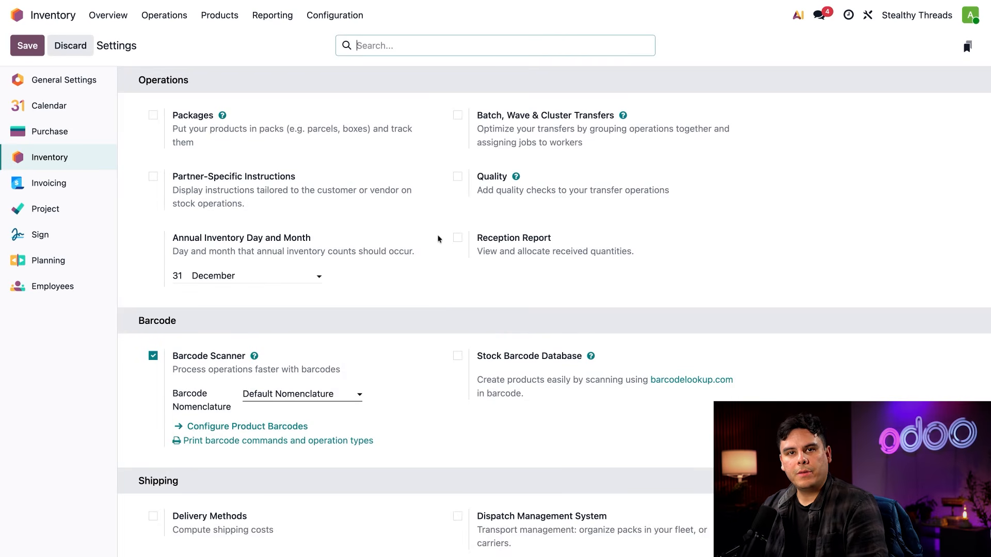
scroll(438, 238, down, 15)
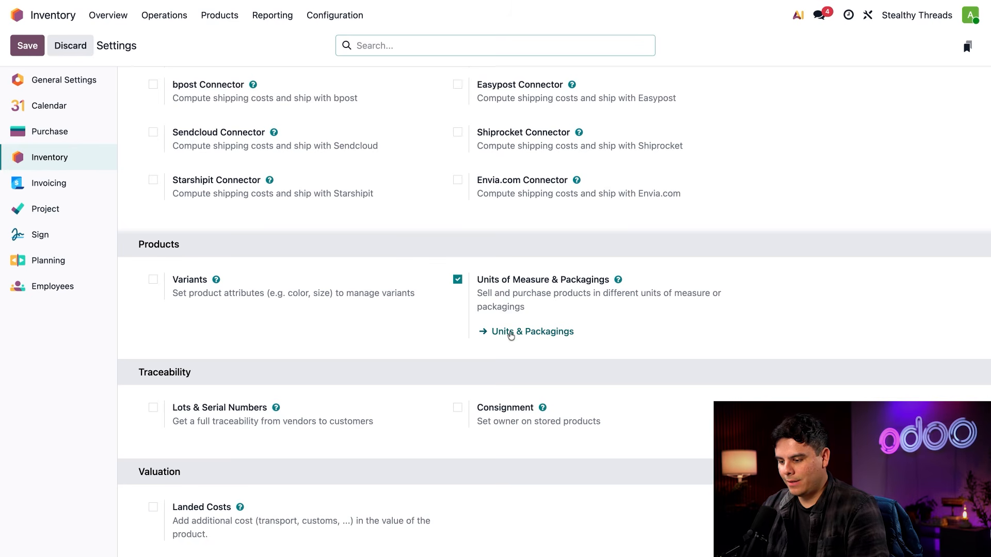
click(526, 336)
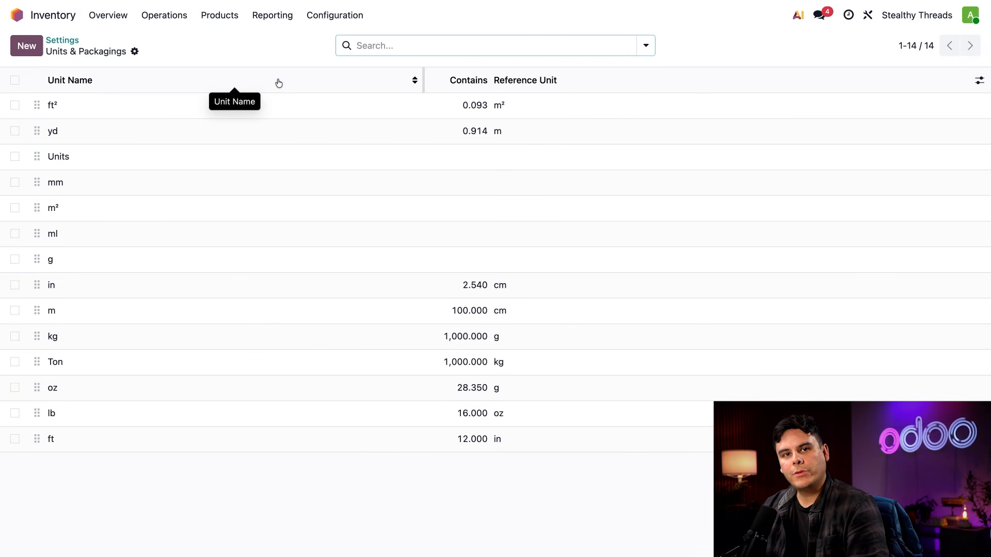
click(335, 14)
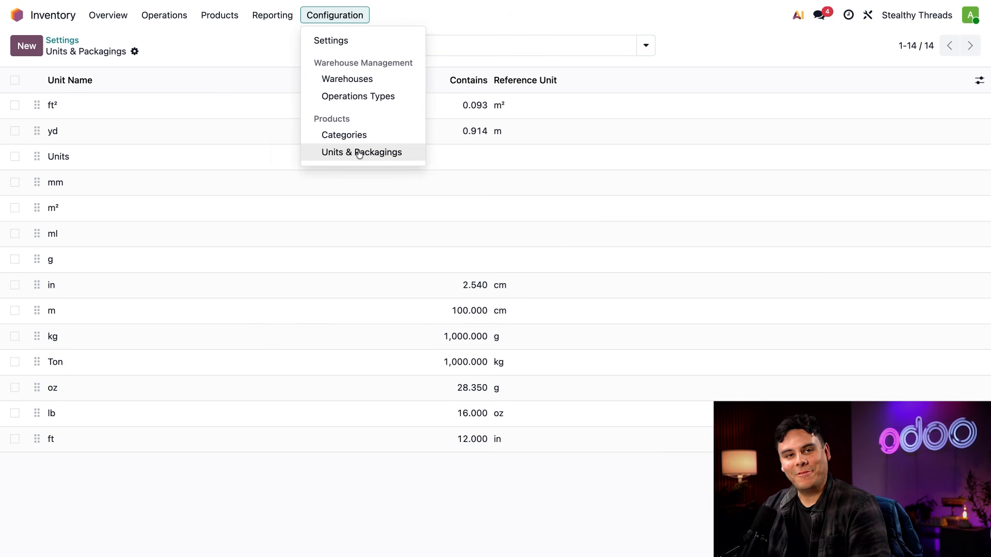
click(243, 37)
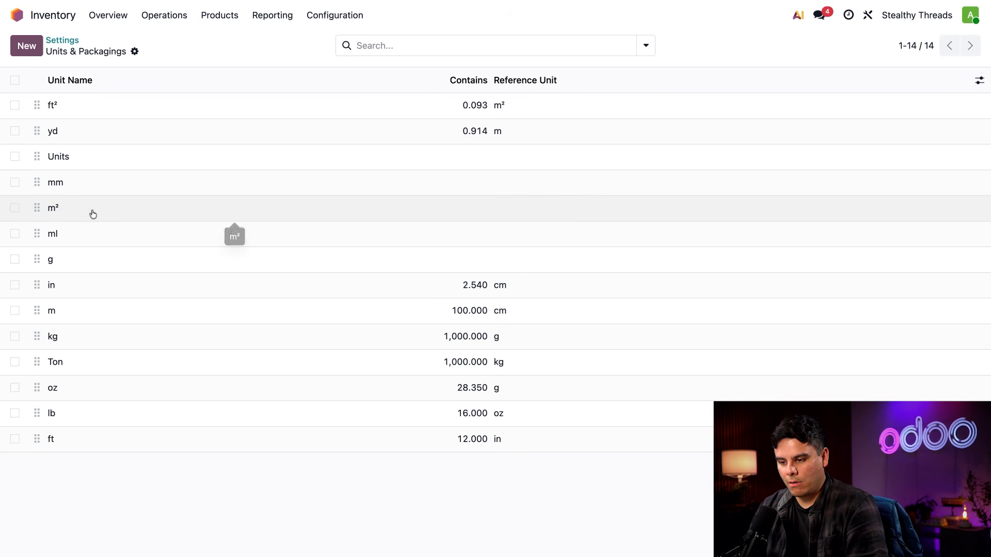
click(86, 140)
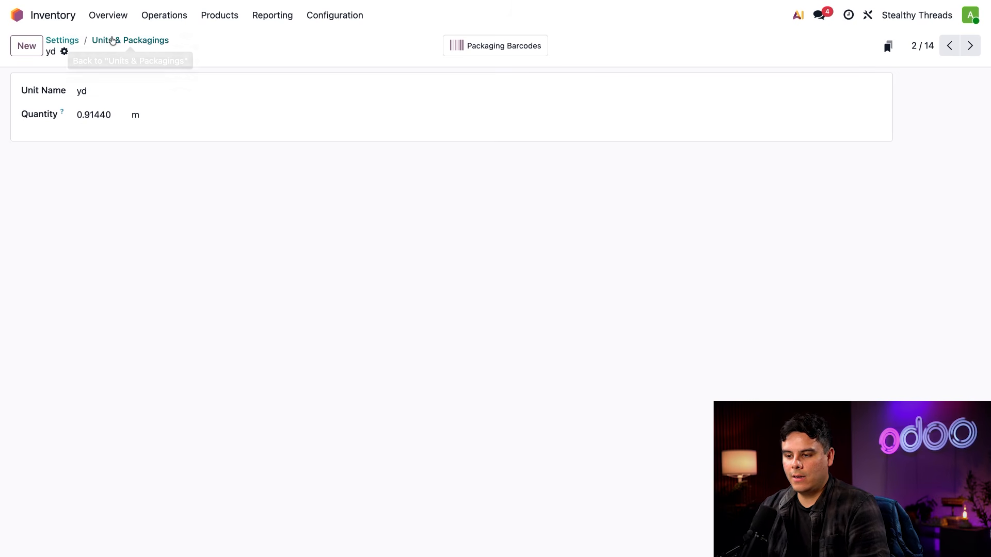
click(111, 41)
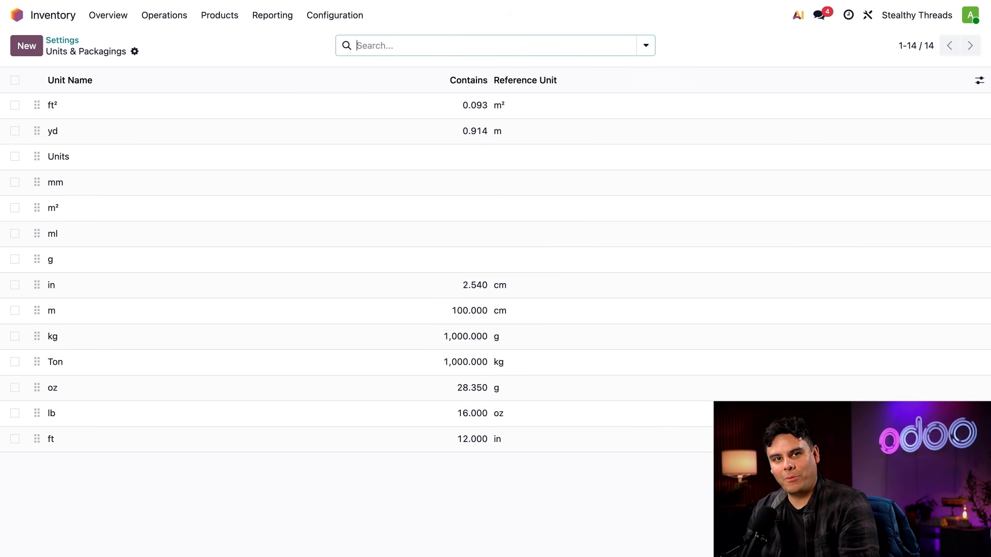
Add Bellini Fine Fabrics as a vendor line in the purchase details of the Artisan Silk Fabric product
click(219, 16)
click(219, 38)
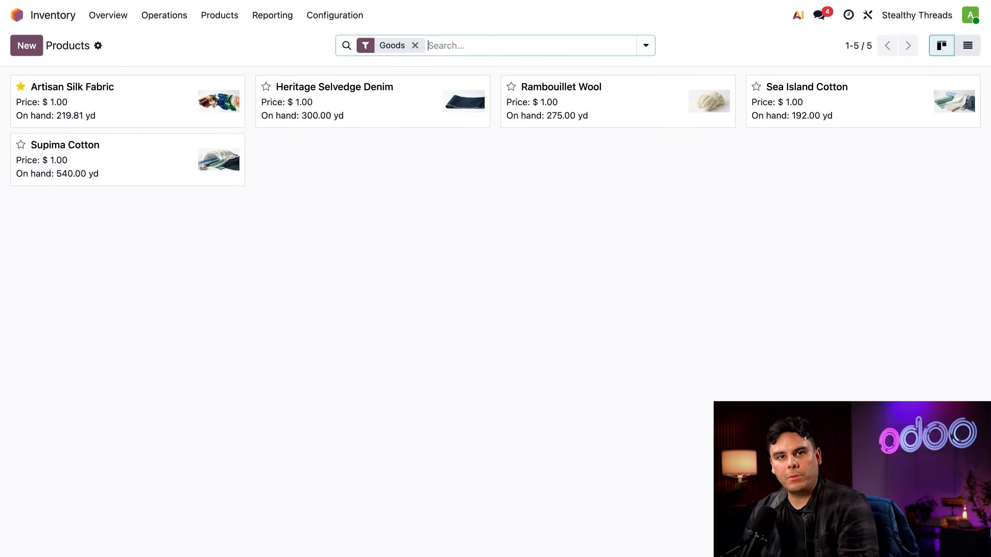
click(146, 106)
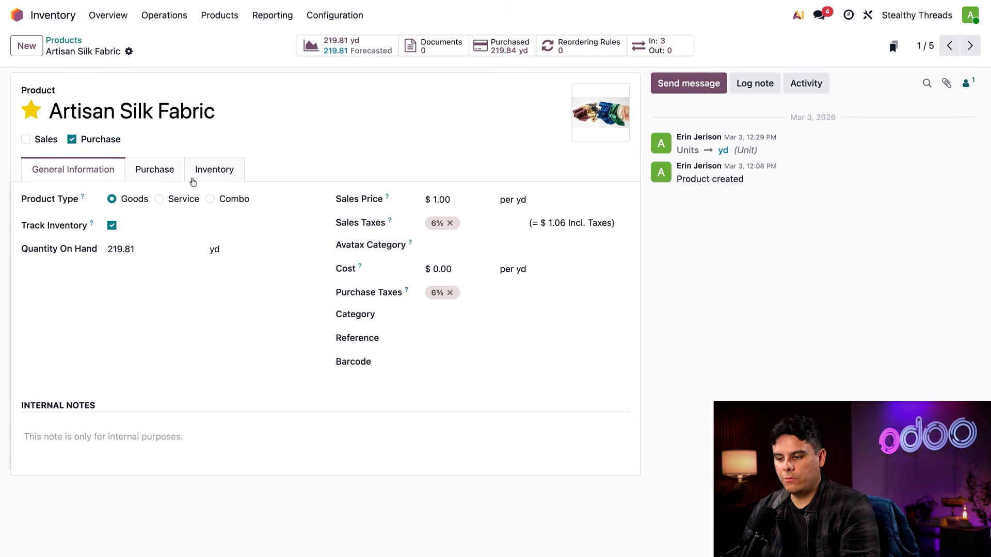
click(167, 169)
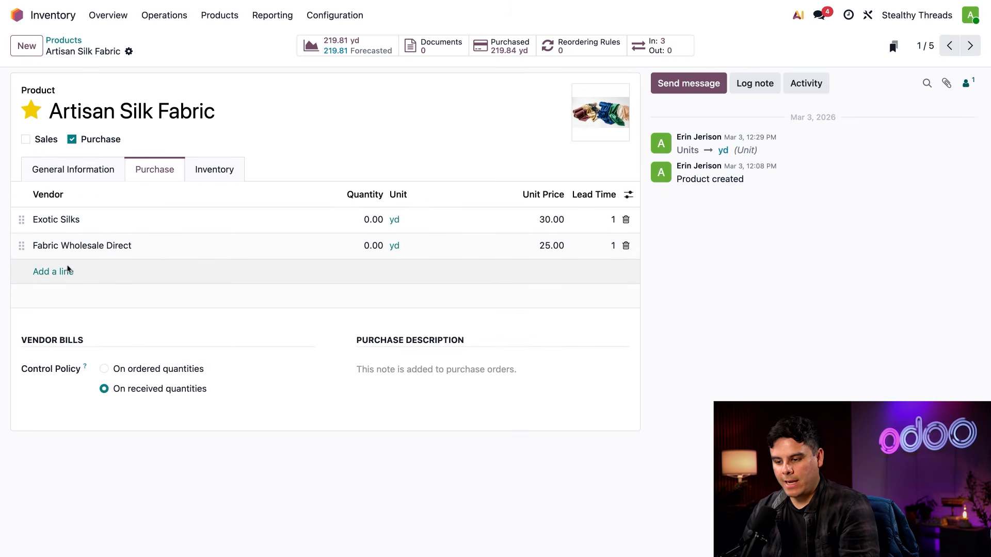
click(62, 271)
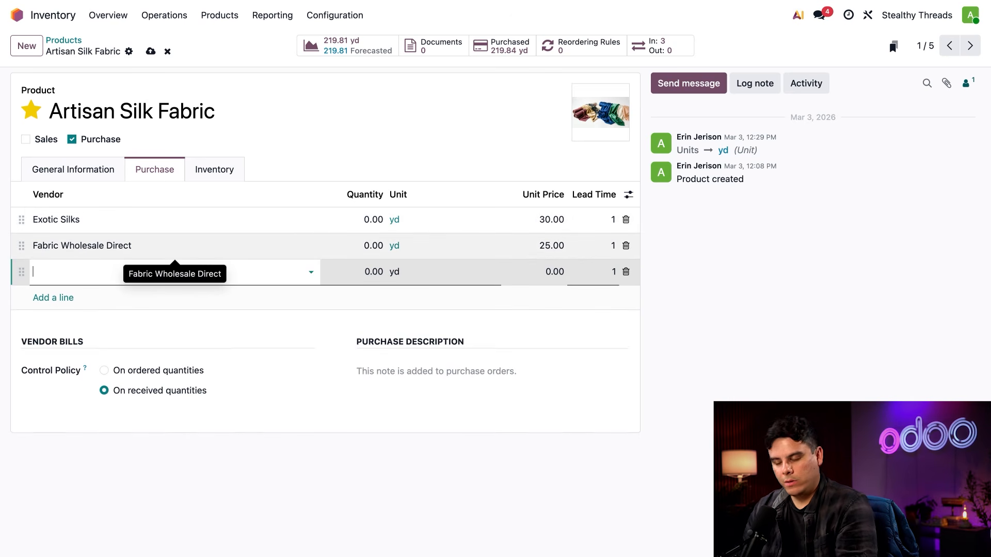
text(bel)
click(78, 290)
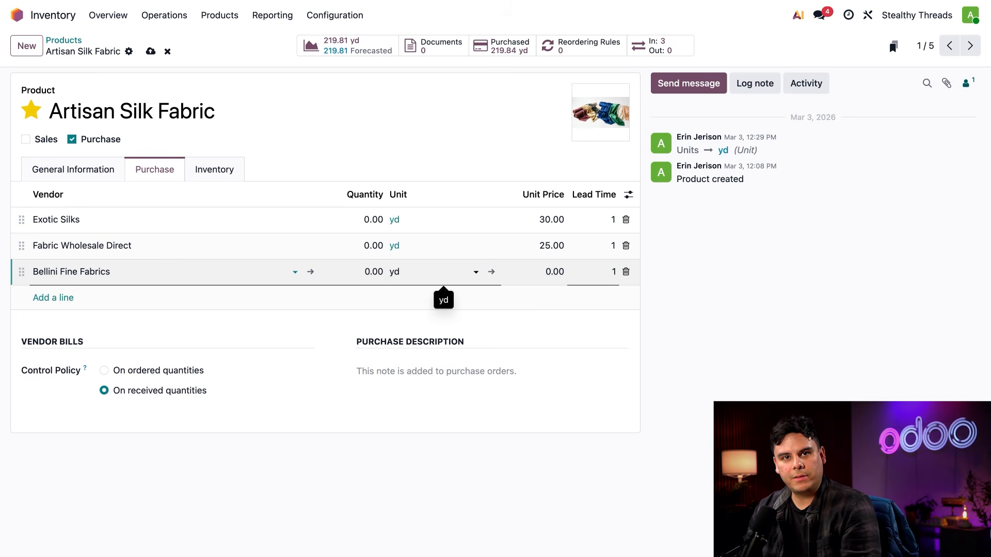
Set the Bellini Fine Fabrics line to unit m and unit price 28, and make it first in the vendor list
click(410, 274)
text(m)
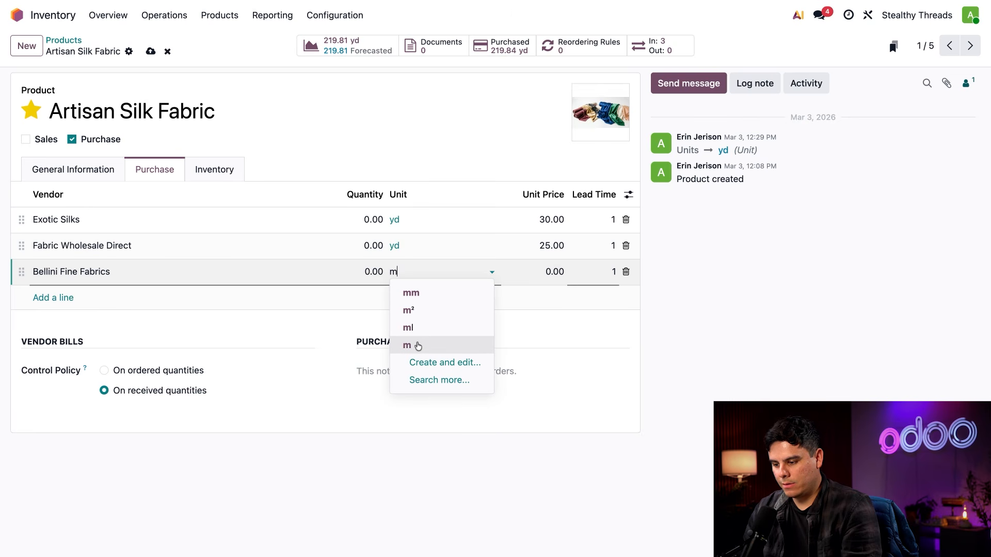
click(418, 344)
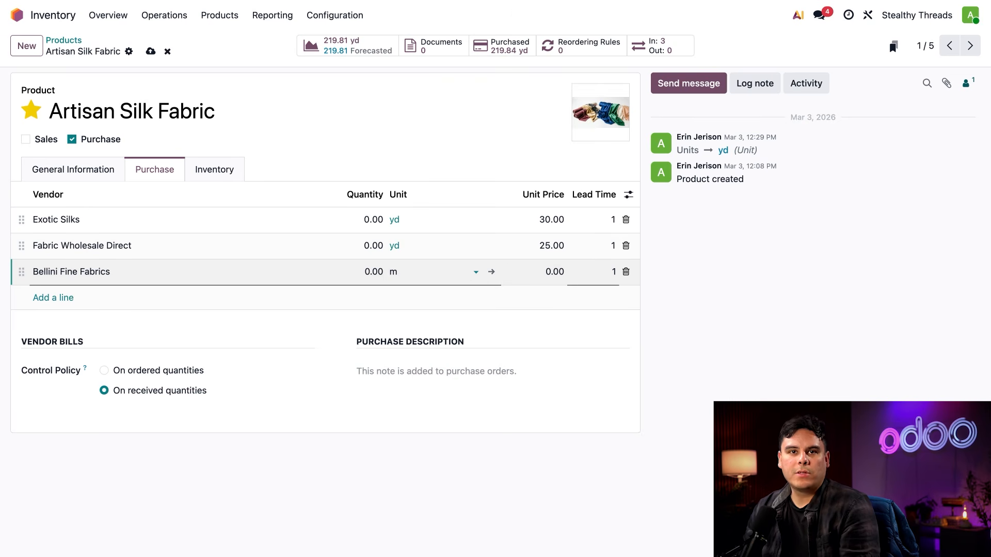
key(Tab)
text(28)
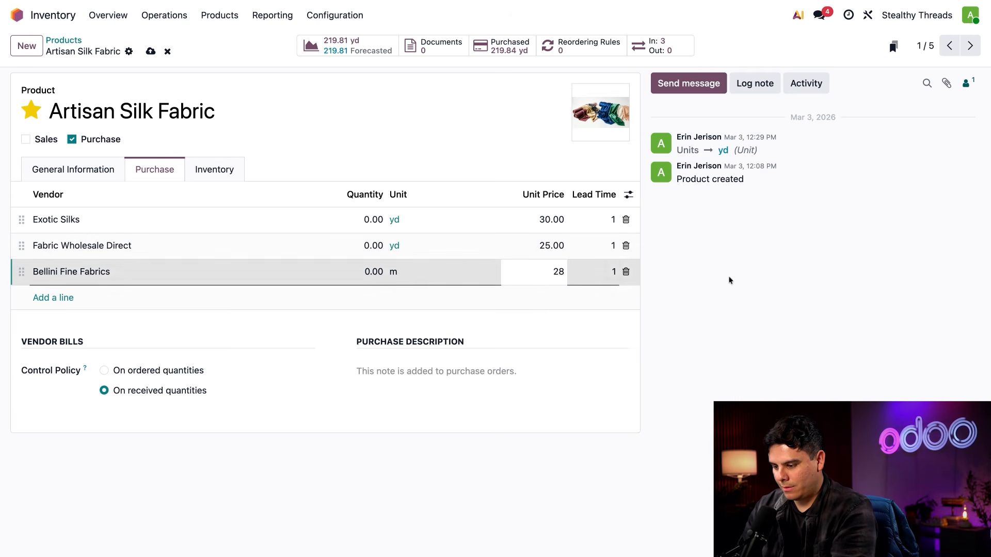
click(729, 280)
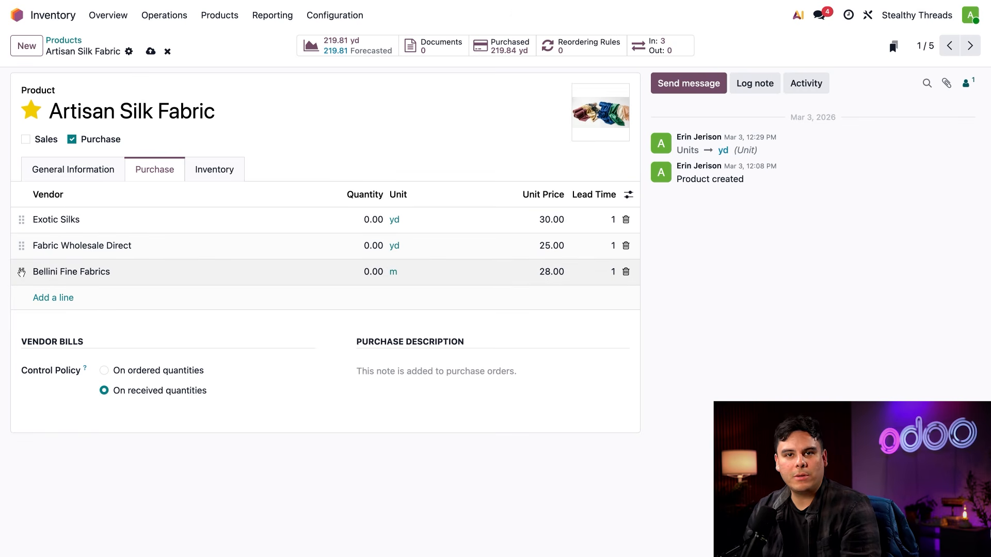
drag(21, 271, 20, 219)
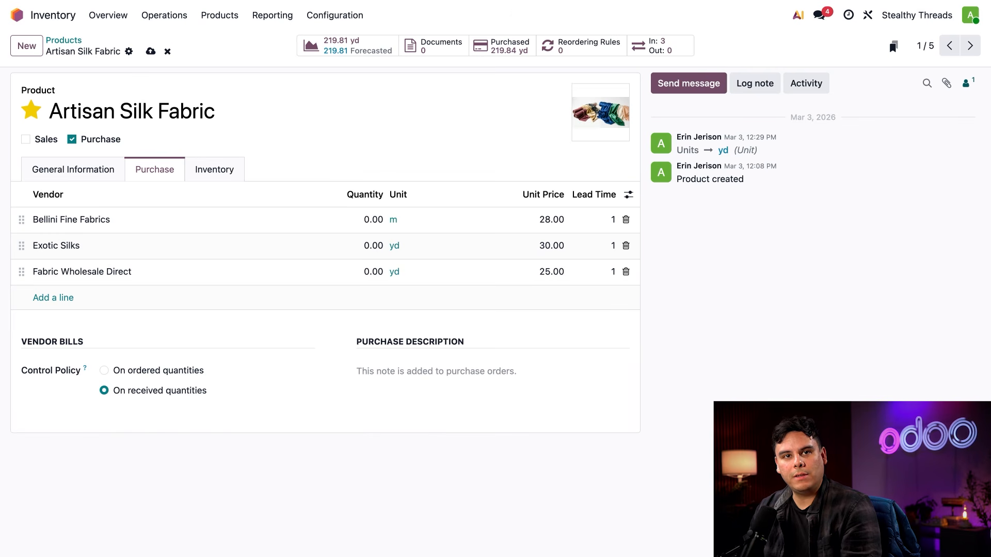
click(92, 170)
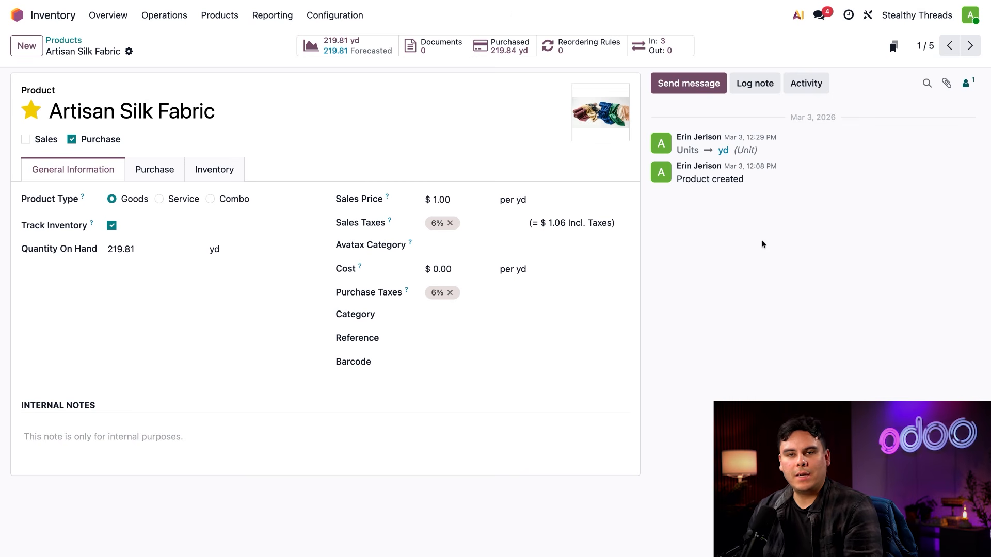
Switch to the Purchase app and create a new request for quotation for the vendor Bellini Fine Fabrics
click(28, 17)
text(pur)
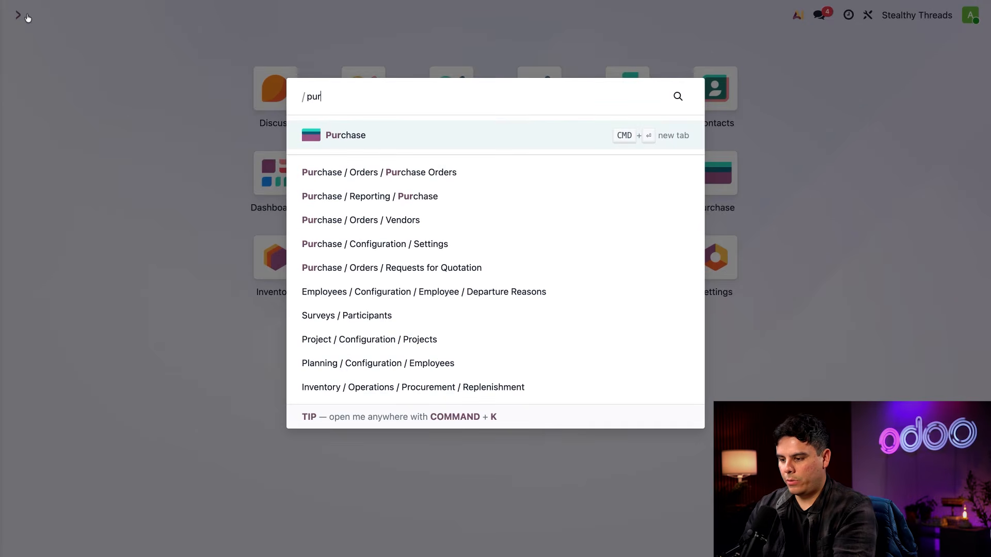
key(Return)
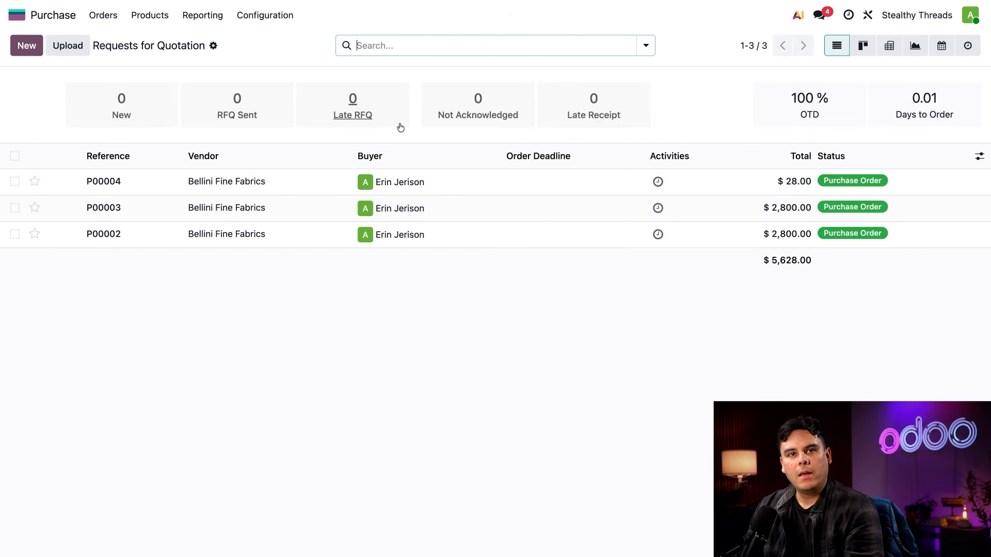
click(23, 52)
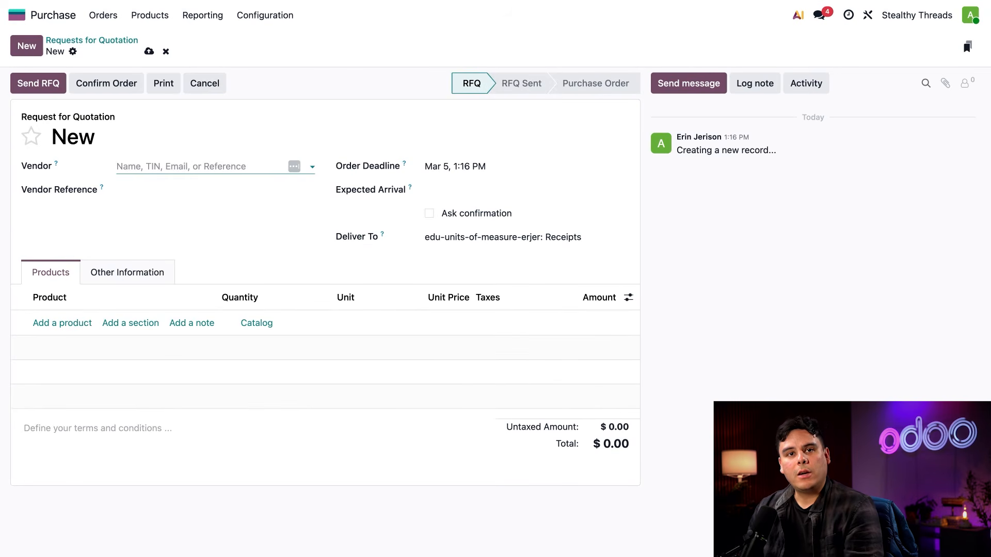
click(141, 164)
text(bel)
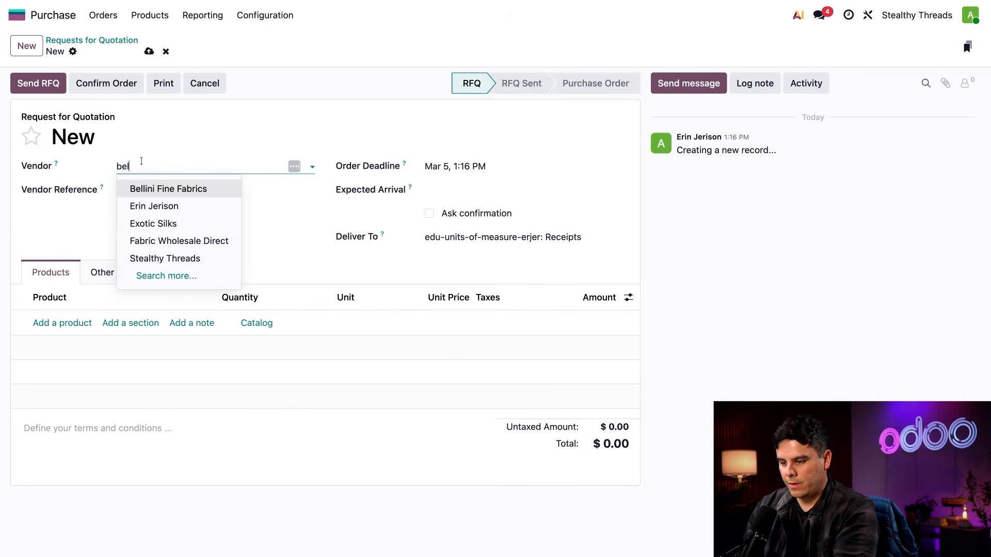
click(175, 190)
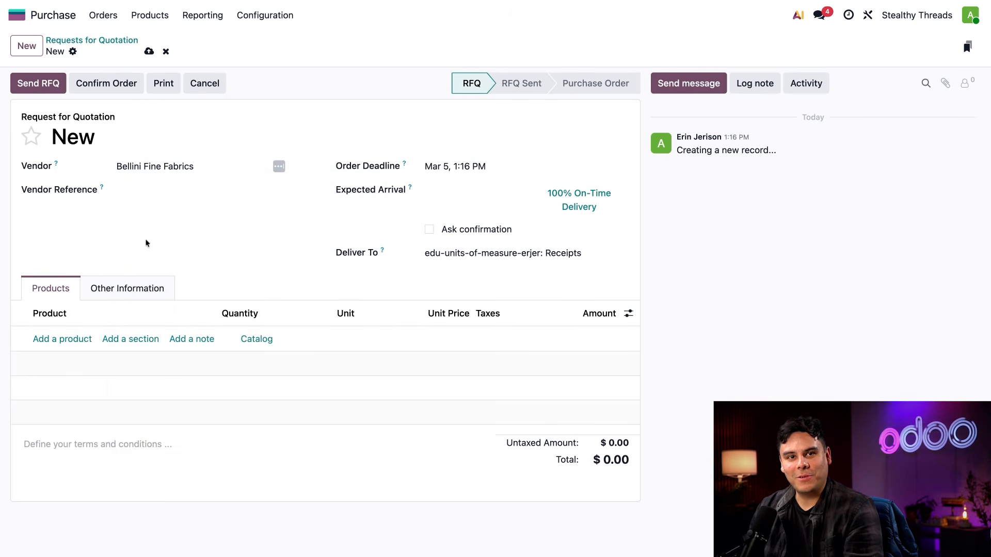
Add Artisan Silk Fabric as a product line on the quotation request and review its product record
click(59, 339)
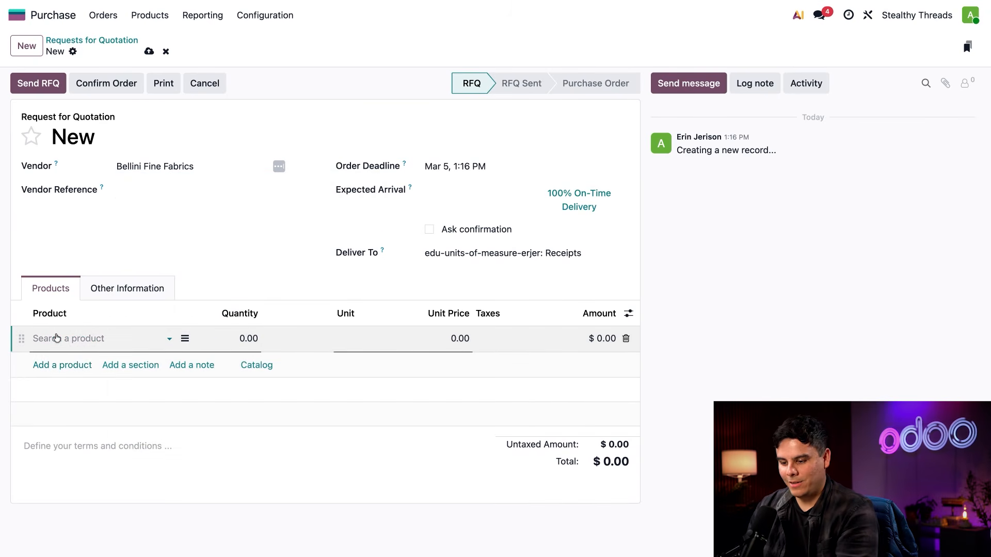
text(arti)
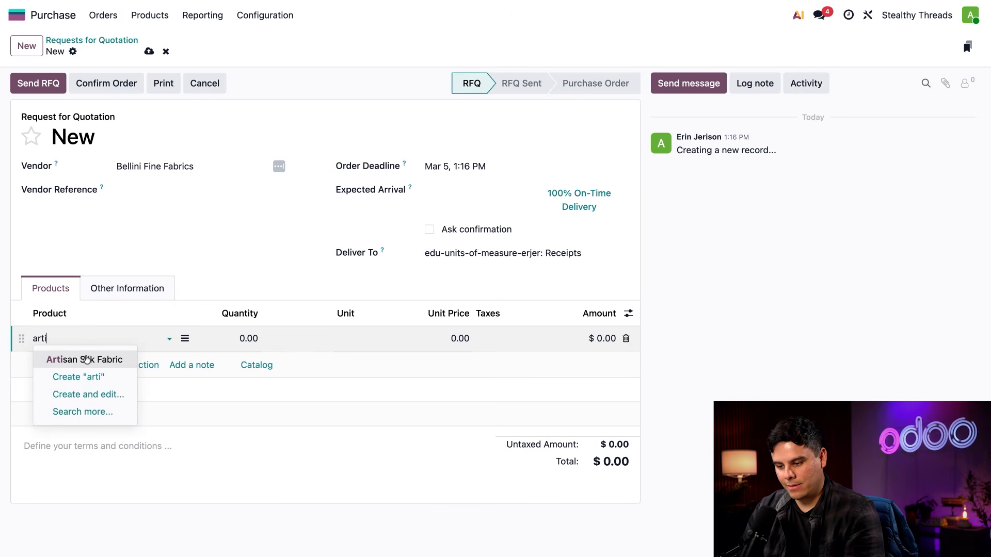
click(81, 358)
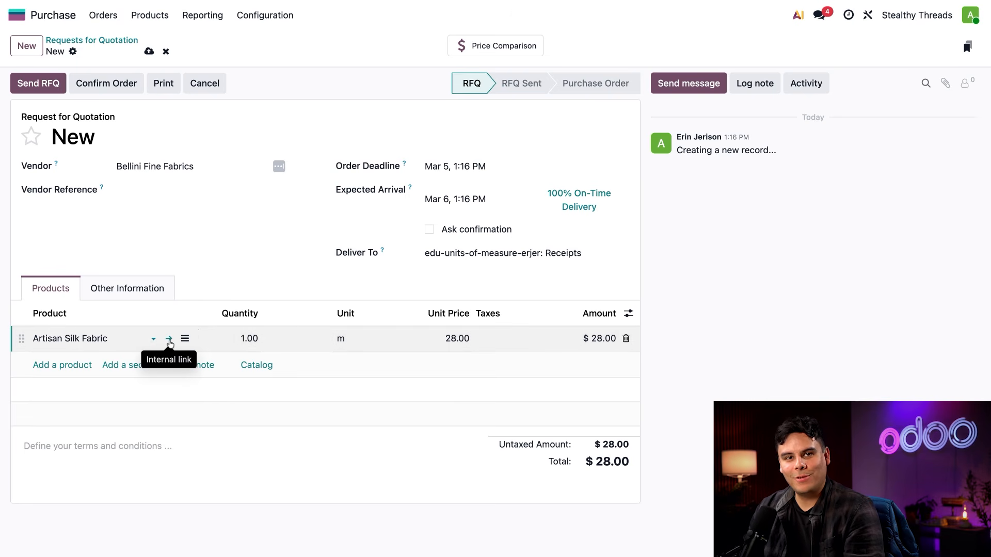
click(169, 339)
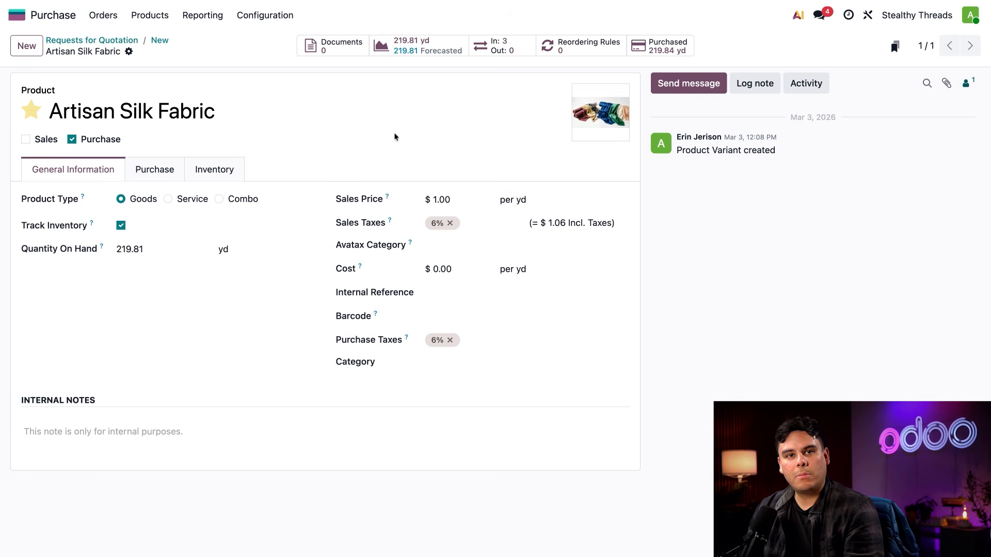
click(159, 40)
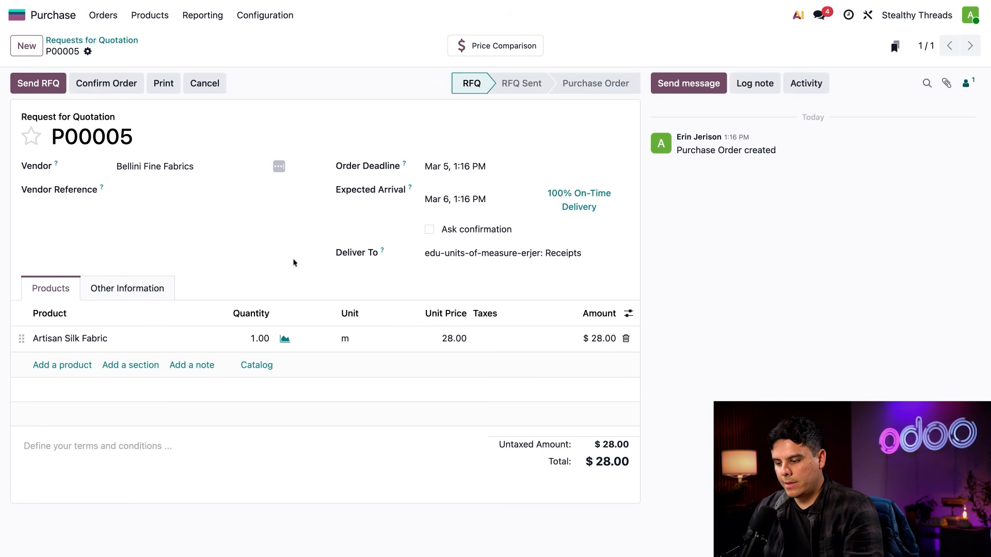
Set the Artisan Silk Fabric line's quantity to 100 and confirm the purchase order
click(258, 340)
text(100)
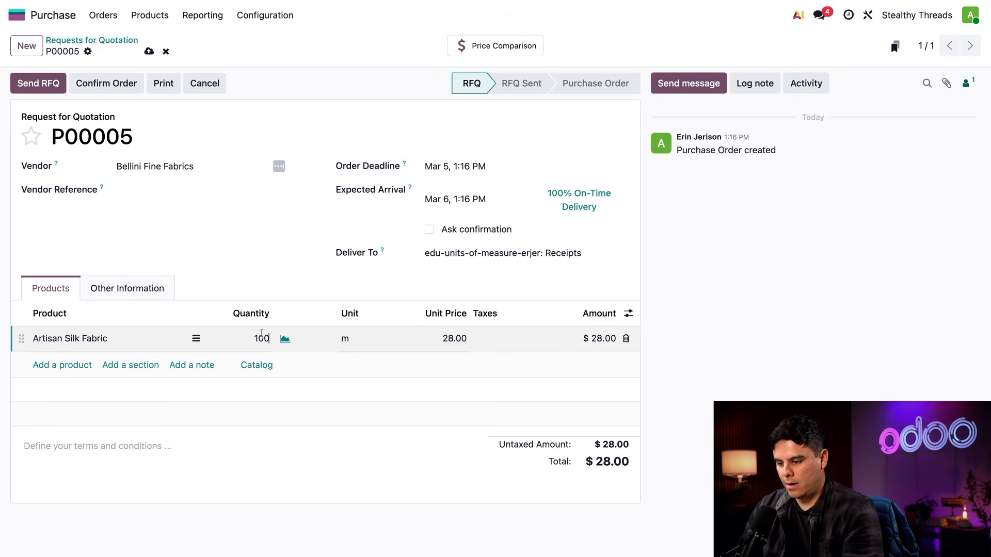
click(331, 281)
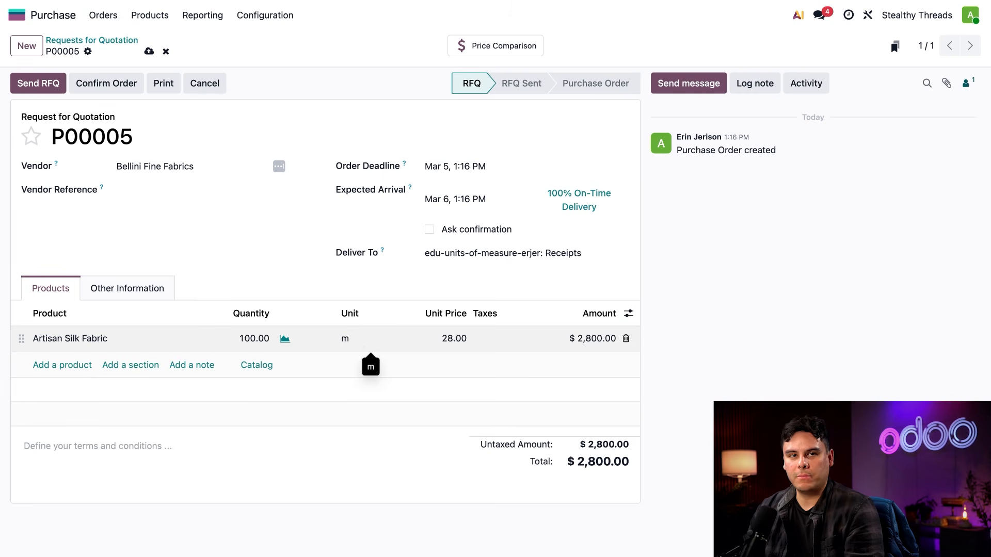
click(106, 84)
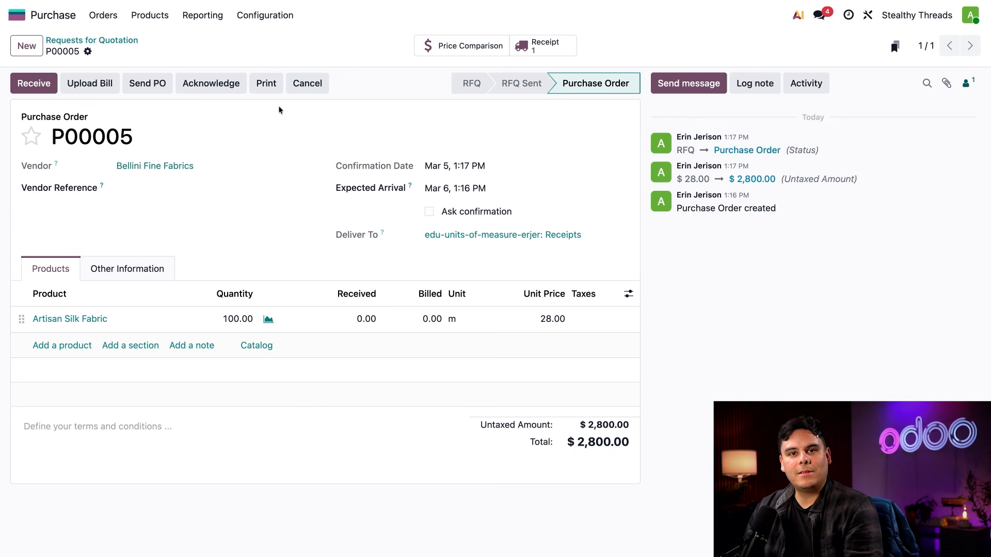
Switch to the Inventory app and validate the ready receipt from Bellini Fine Fabrics
click(16, 15)
text(inve)
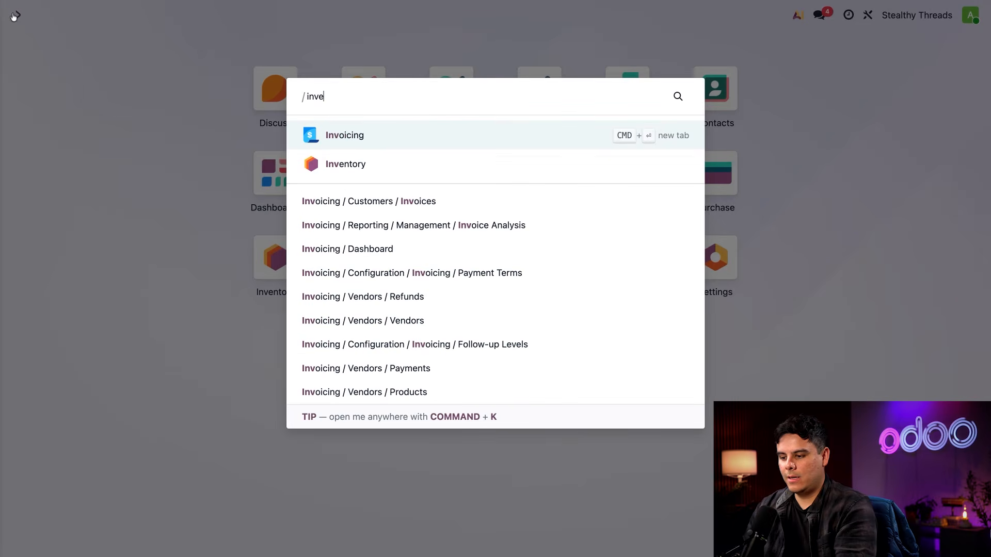
key(Return)
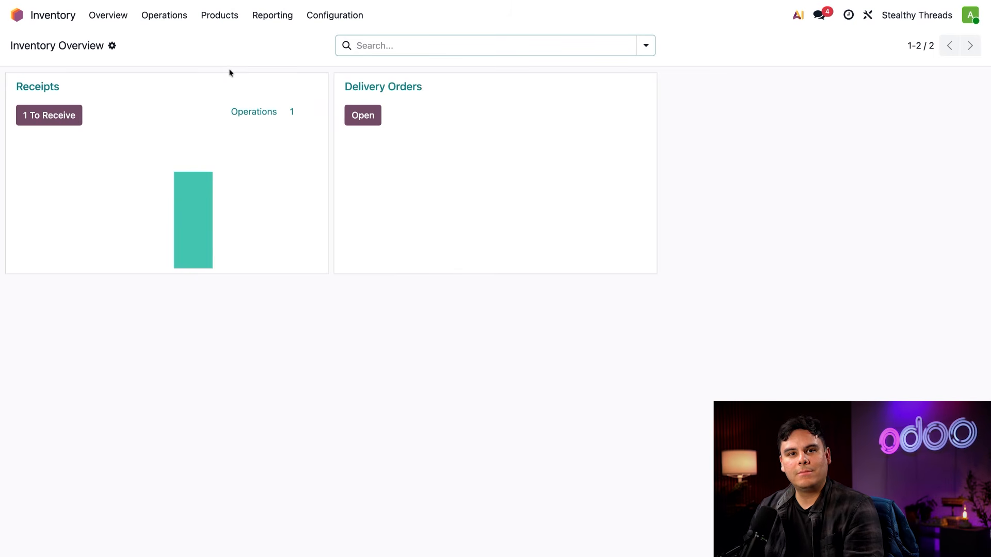
click(56, 119)
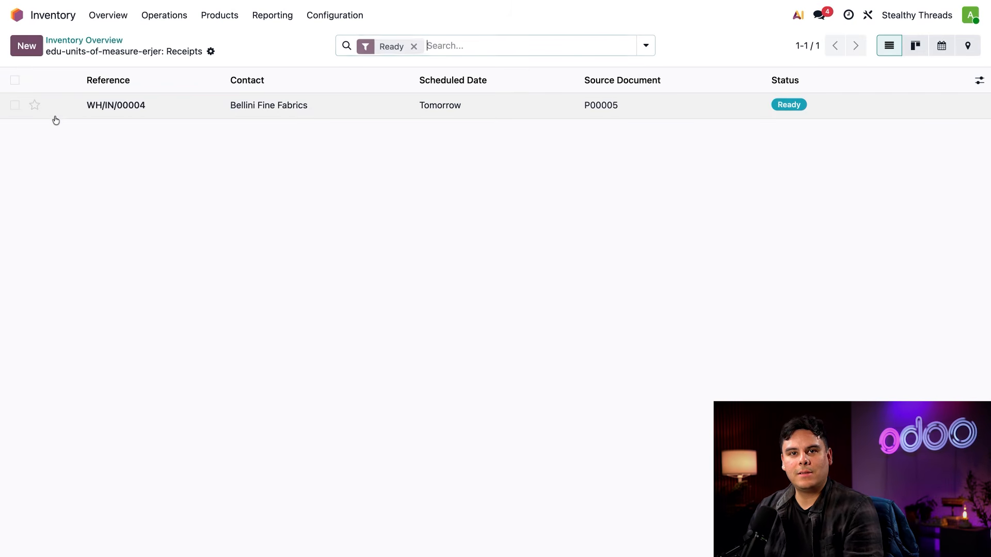
click(153, 117)
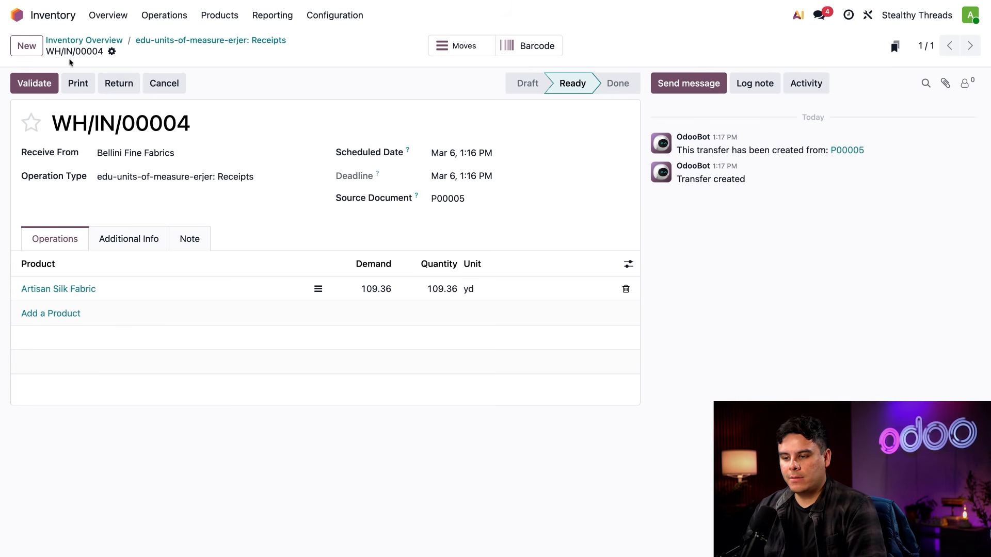
click(34, 83)
Open the forecast report from the Artisan Silk Fabric product record
mouse_move(434, 153)
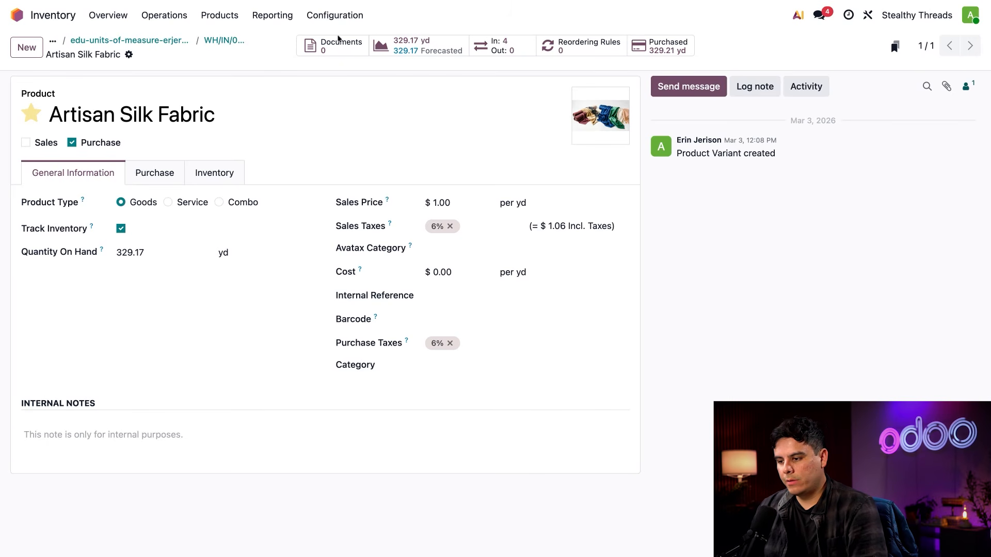
click(409, 49)
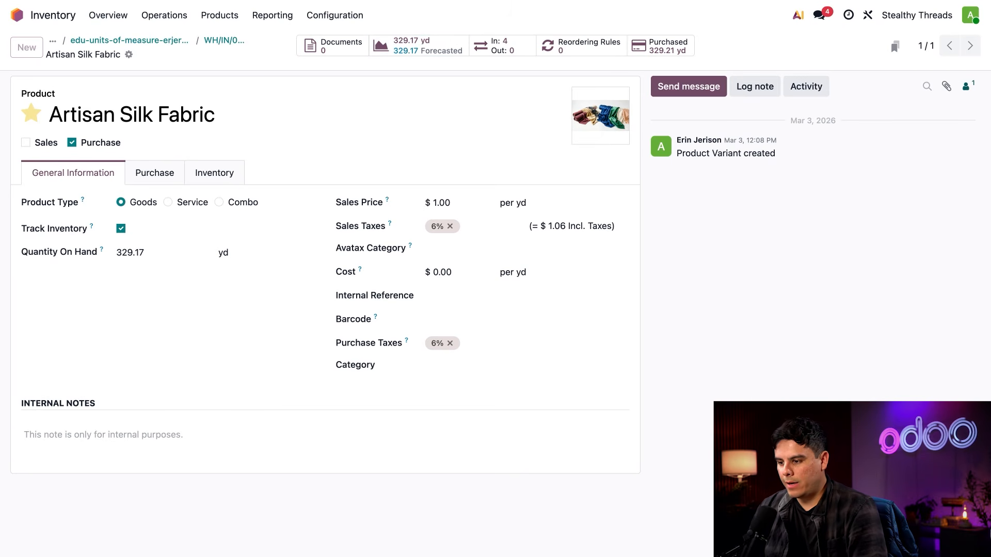